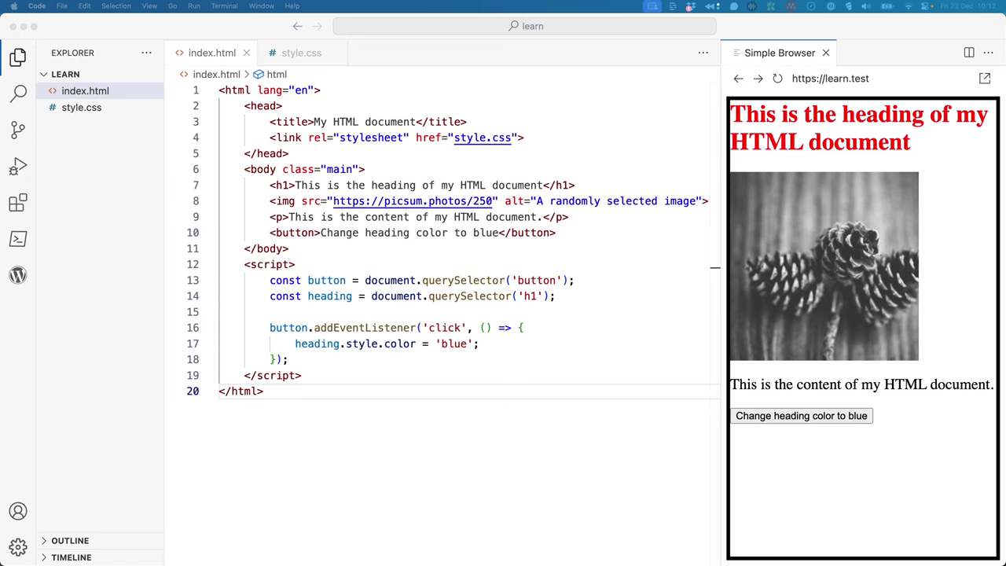
Click the preview button to confirm the heading turns blue in Simple Browser
{"action": "left_click", "coordinate": [803, 417]}
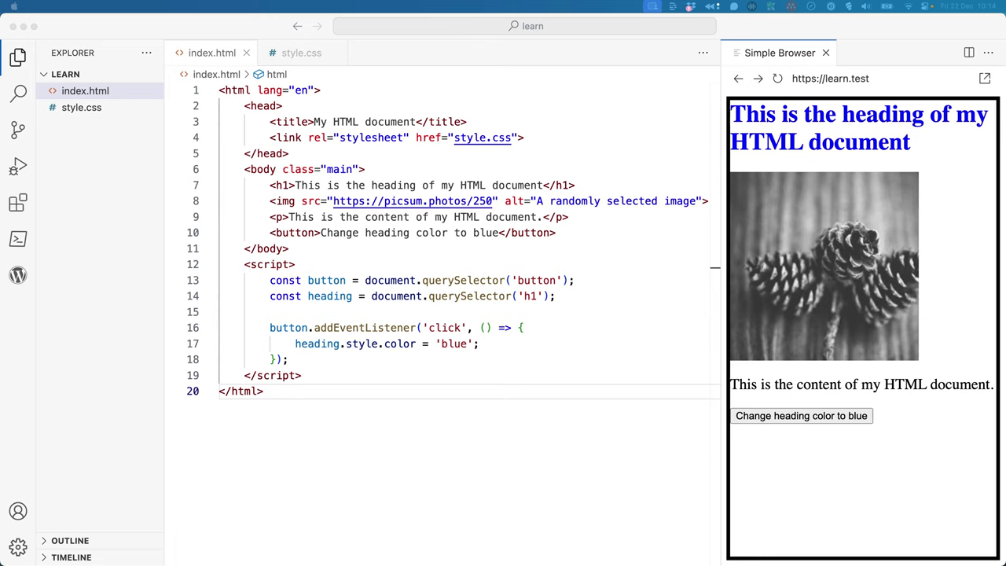
Reload the Simple Browser preview twice to reset the heading, then select the inline script lines
{"action": "left_click", "coordinate": [777, 78]}
{"action": "left_click", "coordinate": [777, 79]}
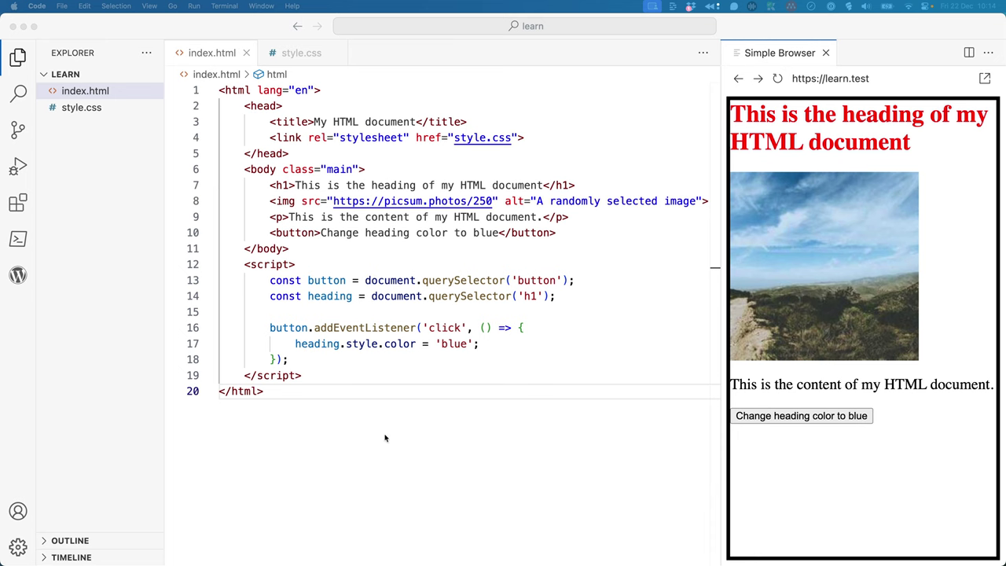
{"action": "left_click_drag", "start_coordinate": [312, 374], "coordinate": [245, 266]}
Replace the inline script with a script.js reference and create a new script.js file in the project
{"action": "type", "text": "<script src=\"script.js\"></script>"}
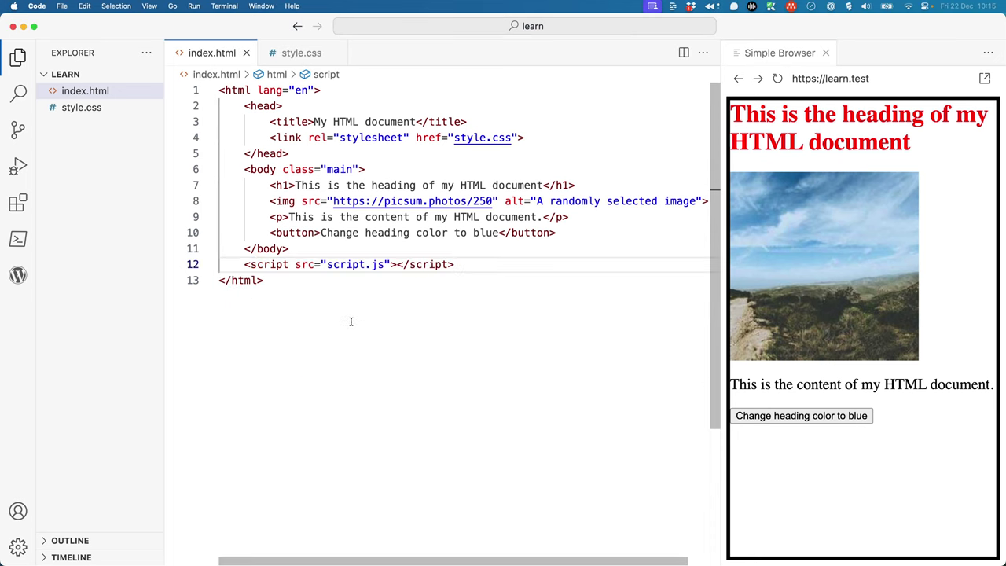
{"action": "right_click", "coordinate": [101, 260]}
{"action": "left_click", "coordinate": [108, 261]}
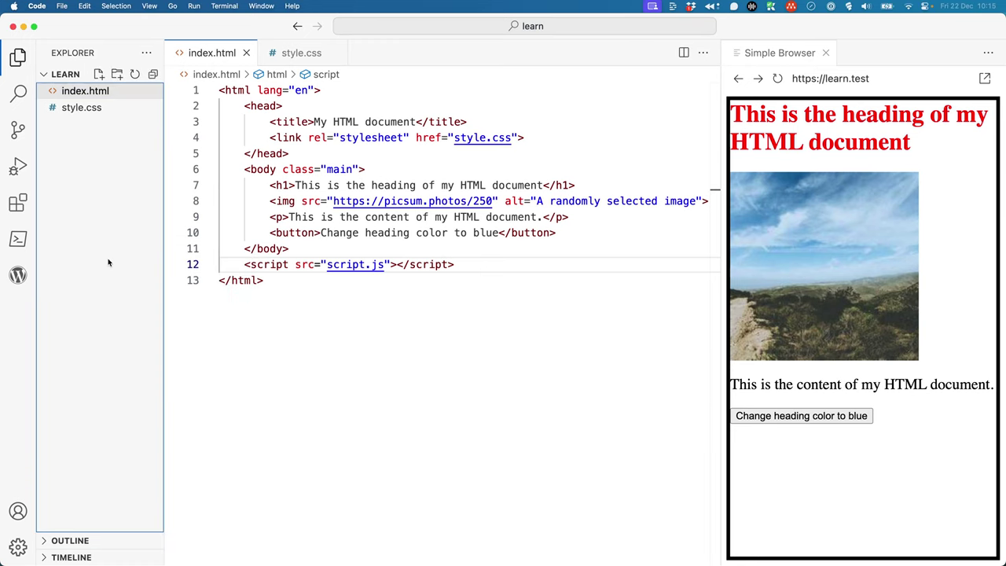
{"action": "right_click", "coordinate": [110, 260]}
{"action": "left_click", "coordinate": [114, 266]}
{"action": "type", "text": "script.js"}
{"action": "key", "text": "Return"}
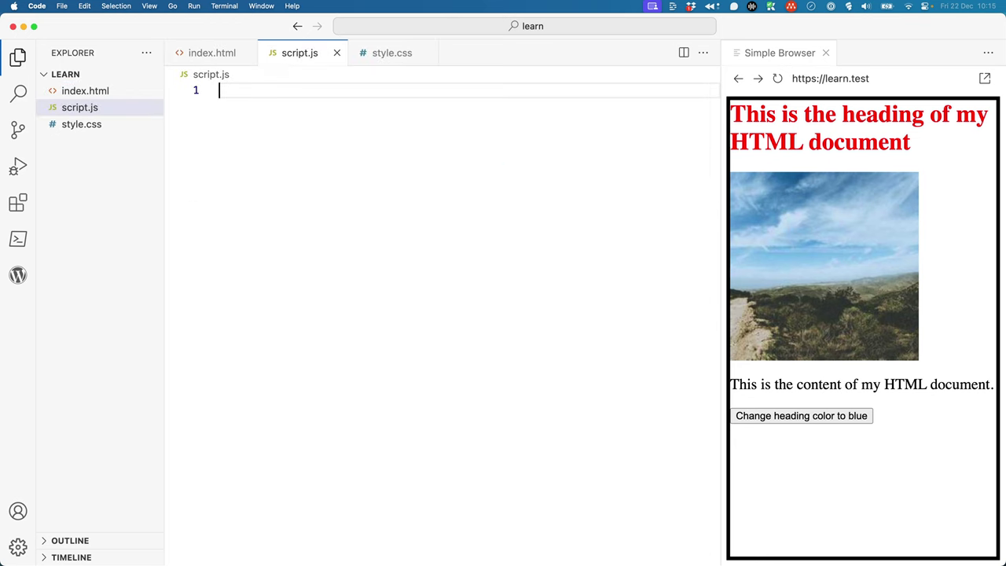
{"action": "left_click", "coordinate": [113, 266]}
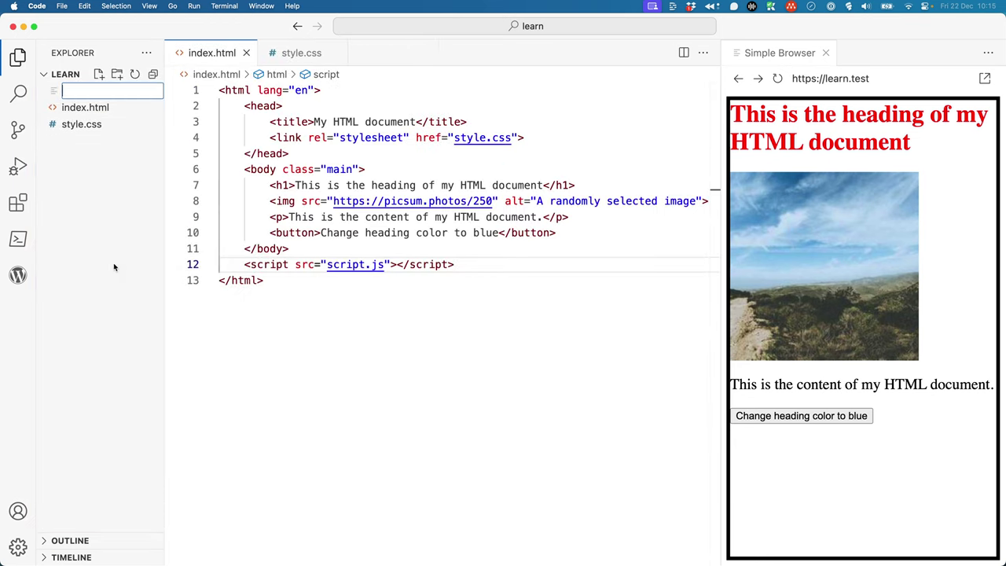
{"action": "type", "text": "script.js"}
{"action": "key", "text": "Return"}
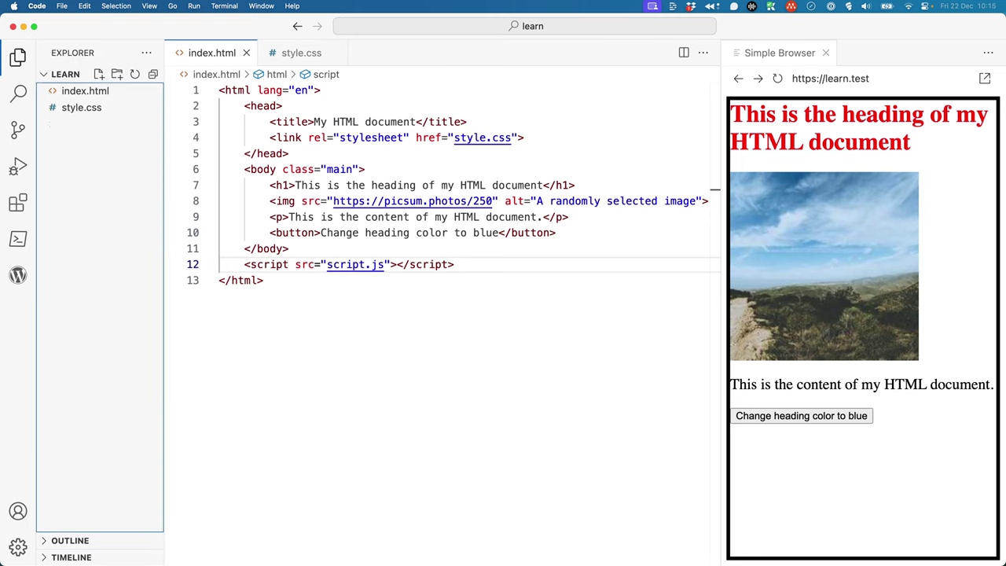
Paste the click code into script.js, reload the preview, and confirm the heading turns blue
{"action": "type", "text": "const button = document.querySelector('button'); const heading = document.querySelector('h1');  button.addEventListener('click', () => {     heading.style.color = 'blue'; });"}
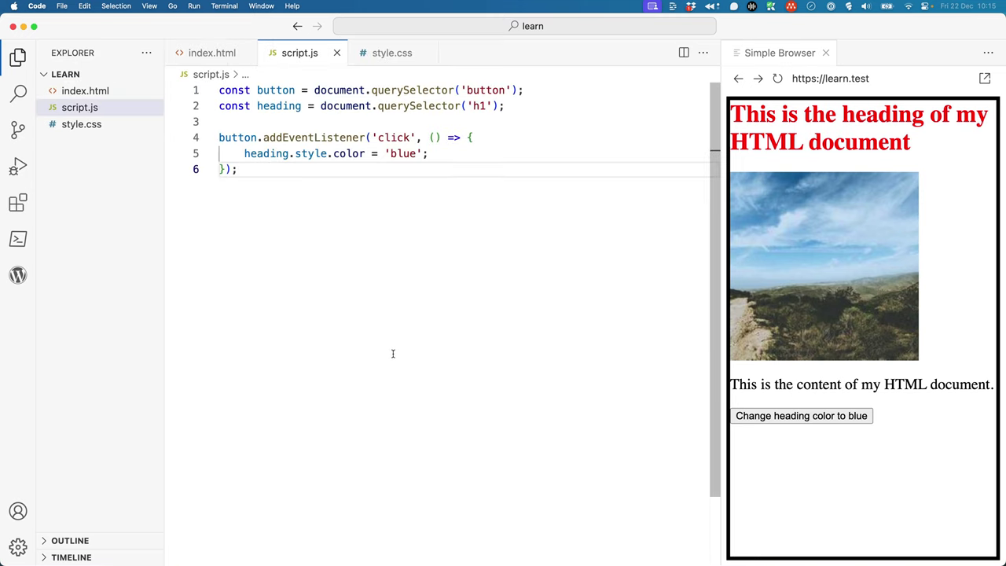
{"action": "left_click", "coordinate": [778, 79]}
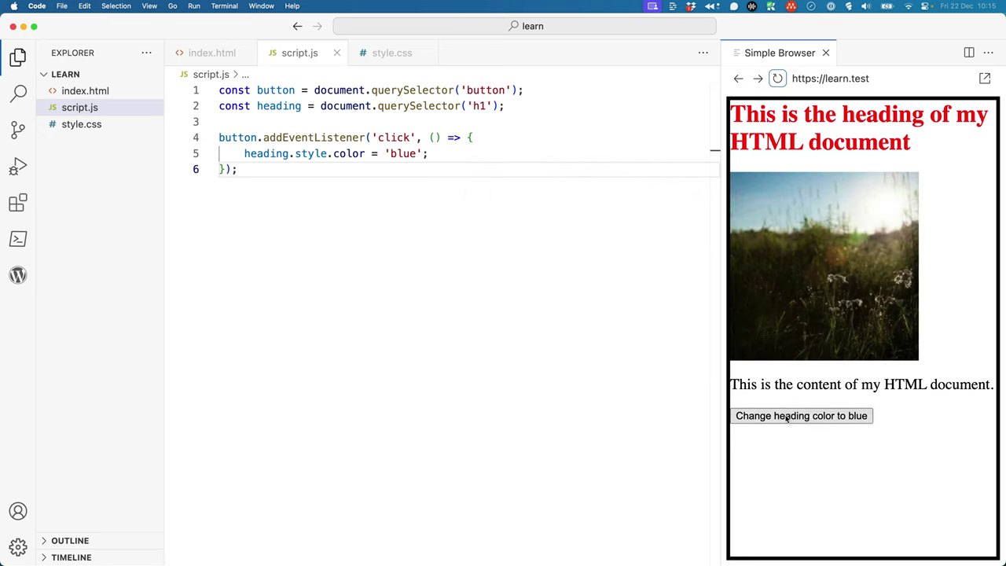
{"action": "left_click", "coordinate": [786, 416]}
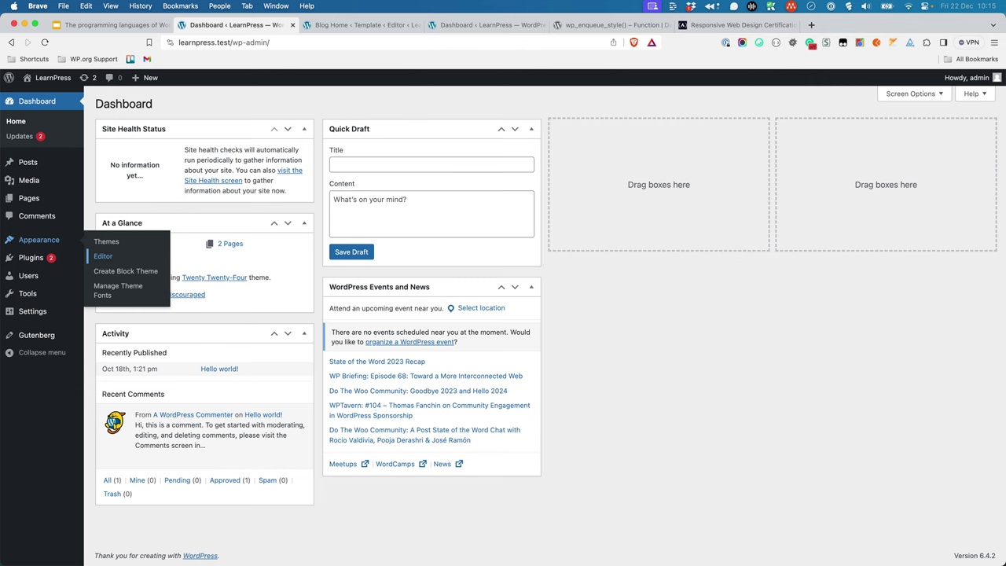
Switch the browser from the WordPress Dashboard tab to the Site Editor templates tab
{"action": "key", "text": "ctrl+Tab"}
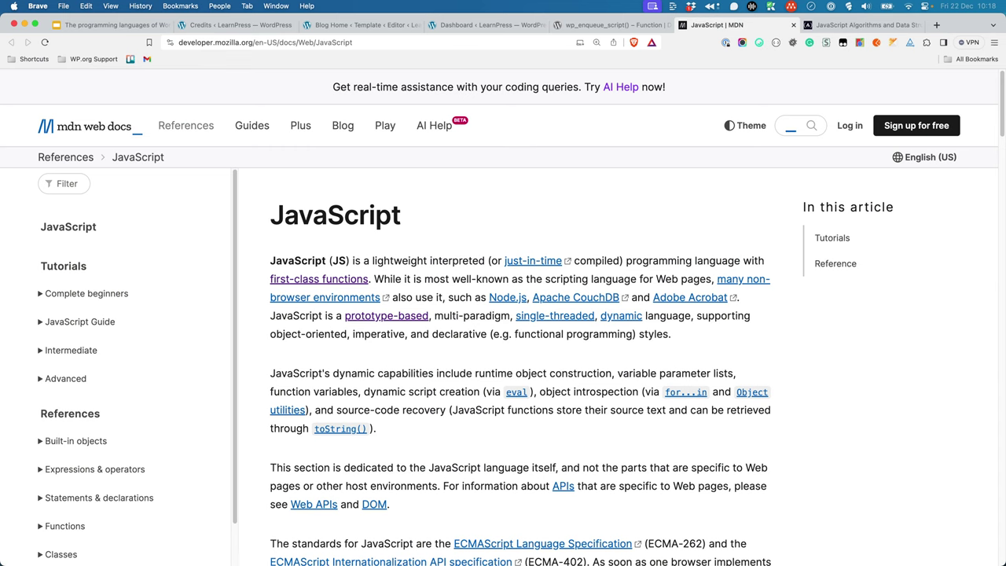
Switch to the freeCodeCamp JavaScript Algorithms and Data Structures course tab
{"action": "key", "text": "ctrl+Tab"}
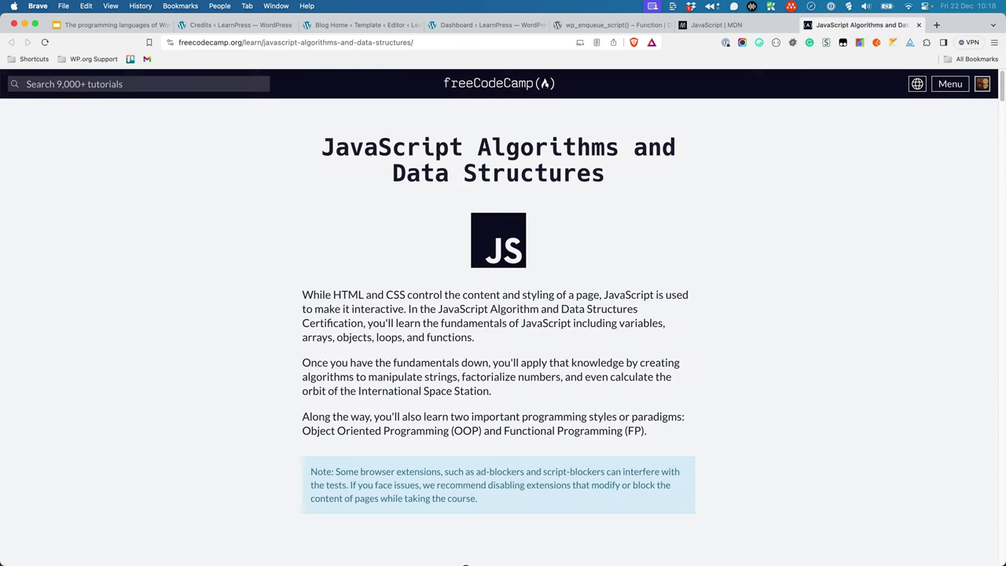